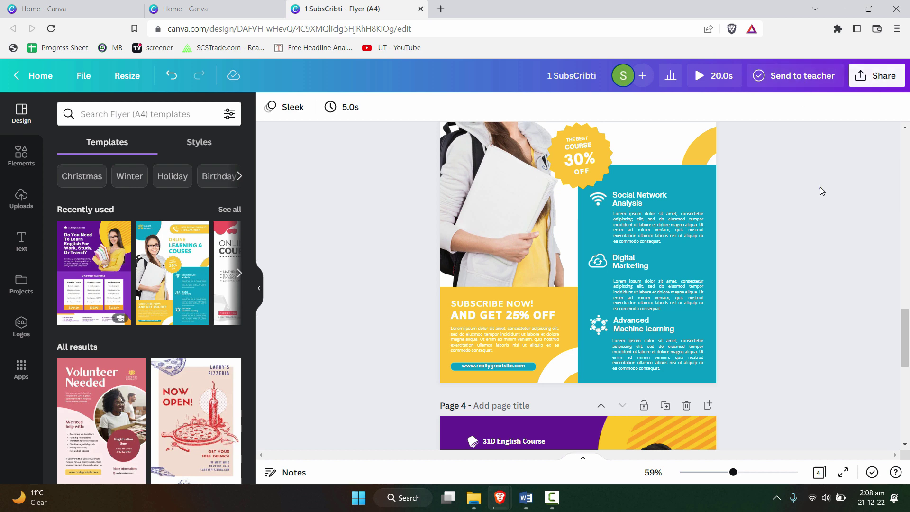
Step: Scroll the flyer page, dismiss the send-to-teacher panel and clear the page selection
scroll(821, 186, up, 3)
scroll(807, 204, down, 3)
scroll(796, 213, up, 3)
scroll(806, 199, down, 3)
click(793, 79)
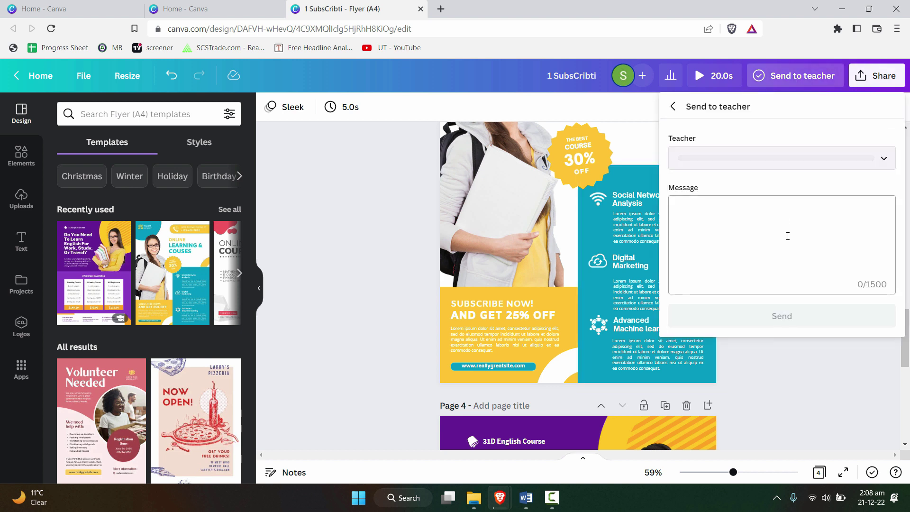
key(Escape)
click(776, 135)
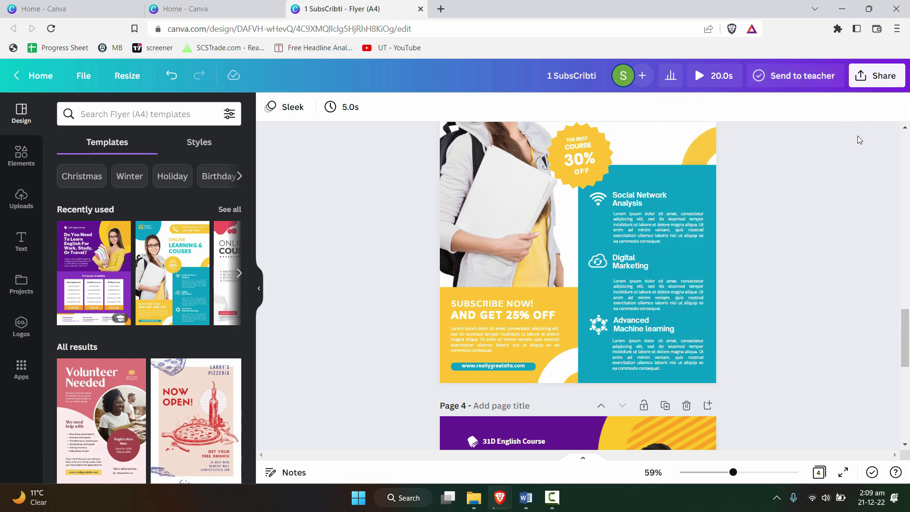
Step: Invite the collaborator's e-mail address to edit the flyer and send the invitation
click(895, 82)
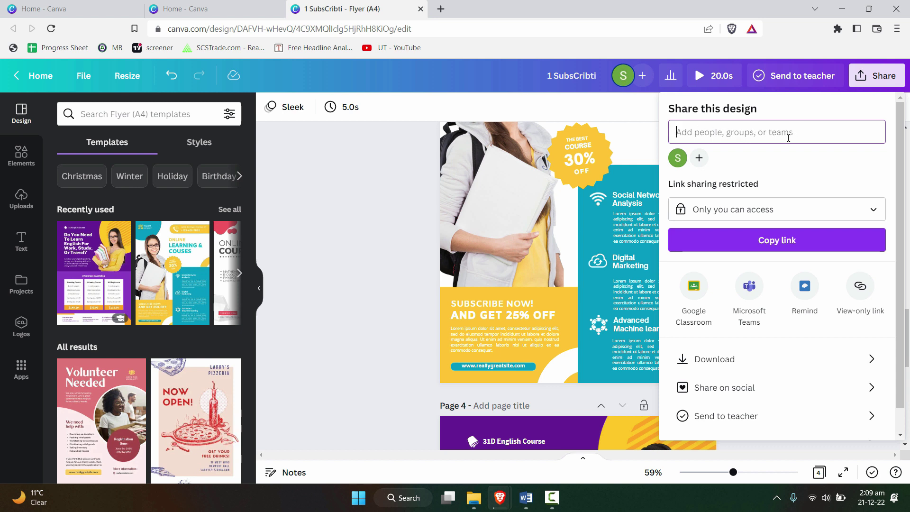
click(700, 158)
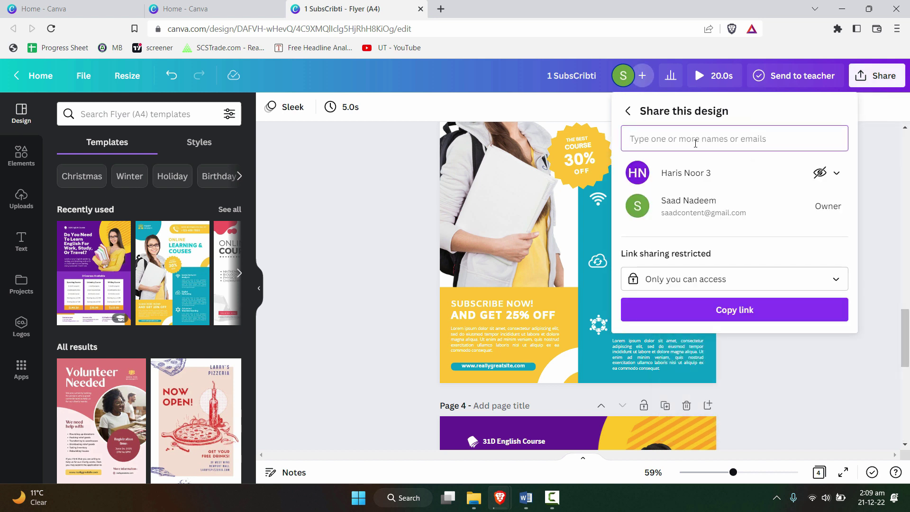
click(629, 111)
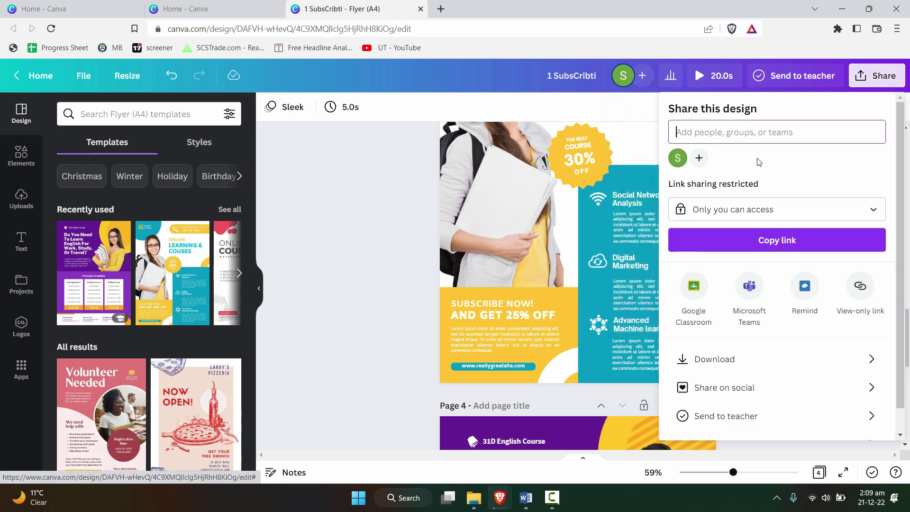
click(758, 133)
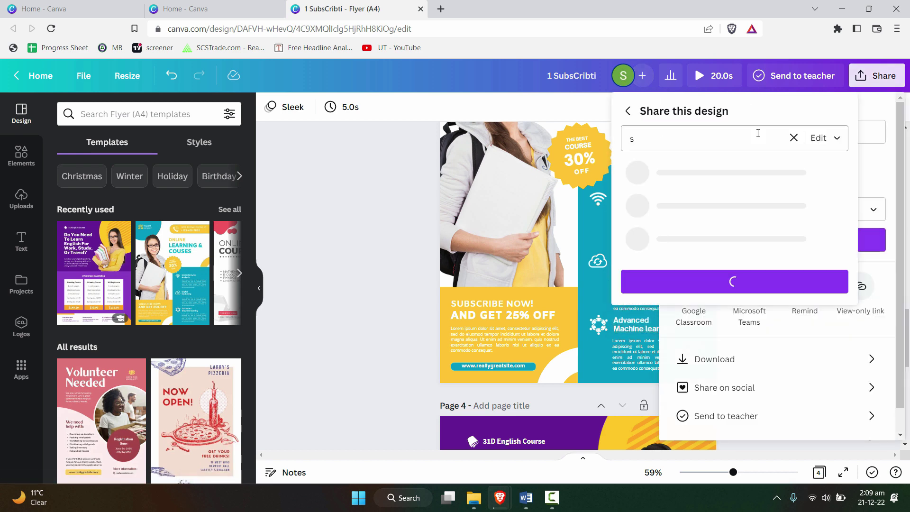
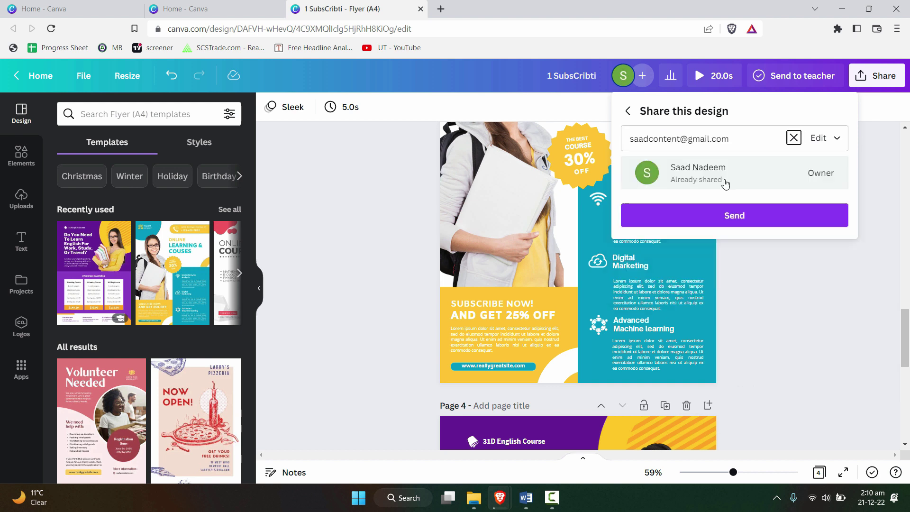
click(732, 134)
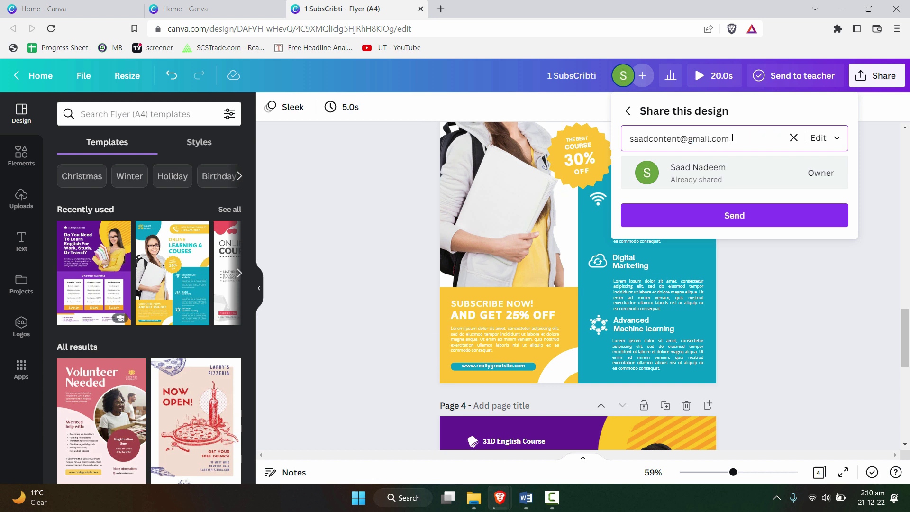
key(ctrl+a)
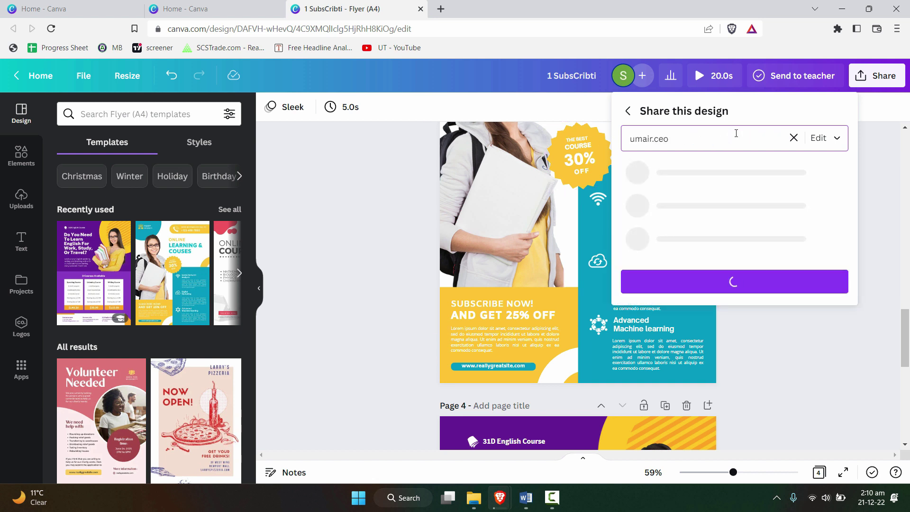
key(Return)
click(752, 251)
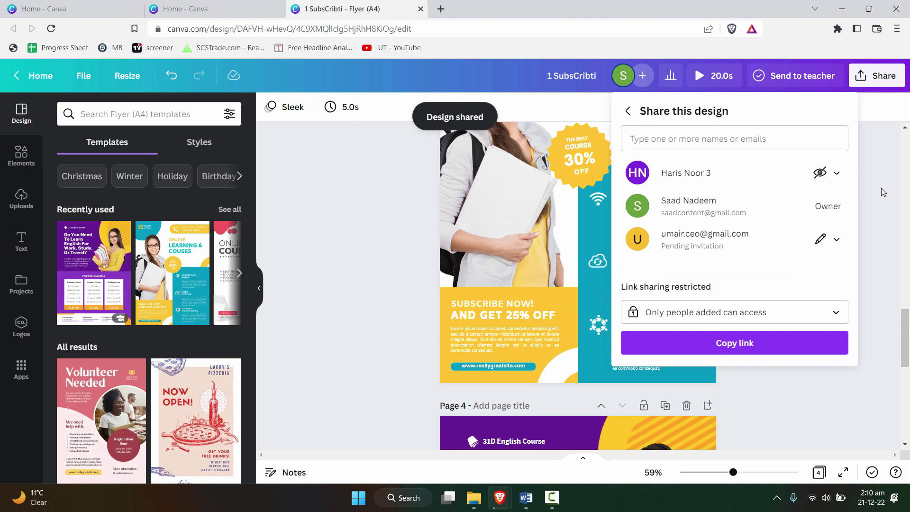
Step: Go to Gmail in a new tab and open Canva's 1 SubsCribti invitation email
click(441, 8)
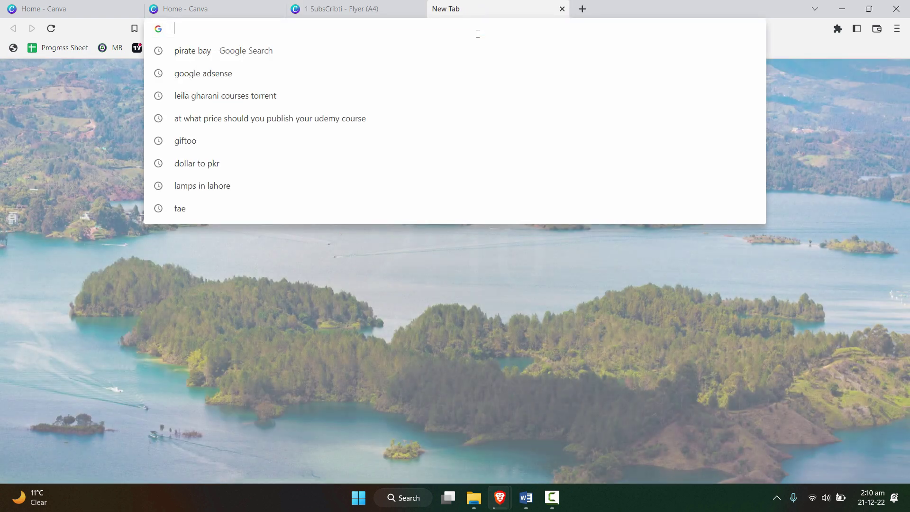
text(gma)
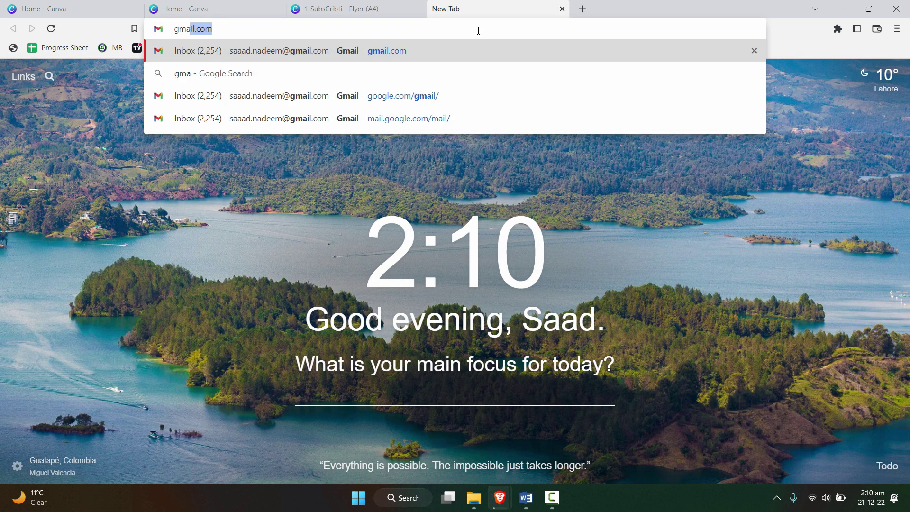
text(il.com)
key(Return)
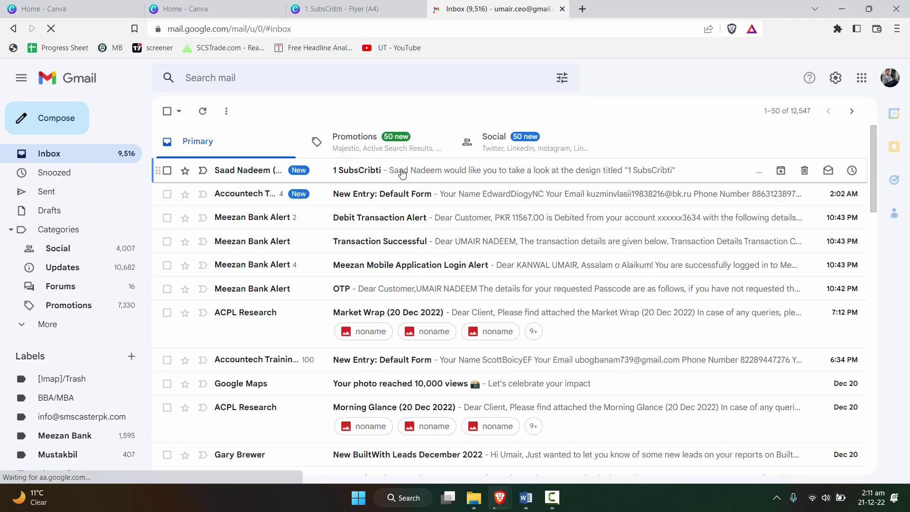
click(398, 170)
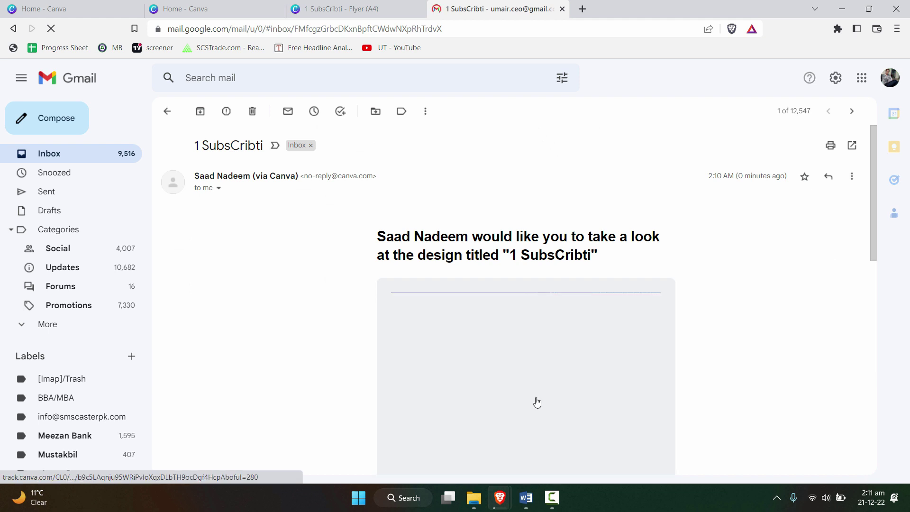
scroll(690, 349, down, 5)
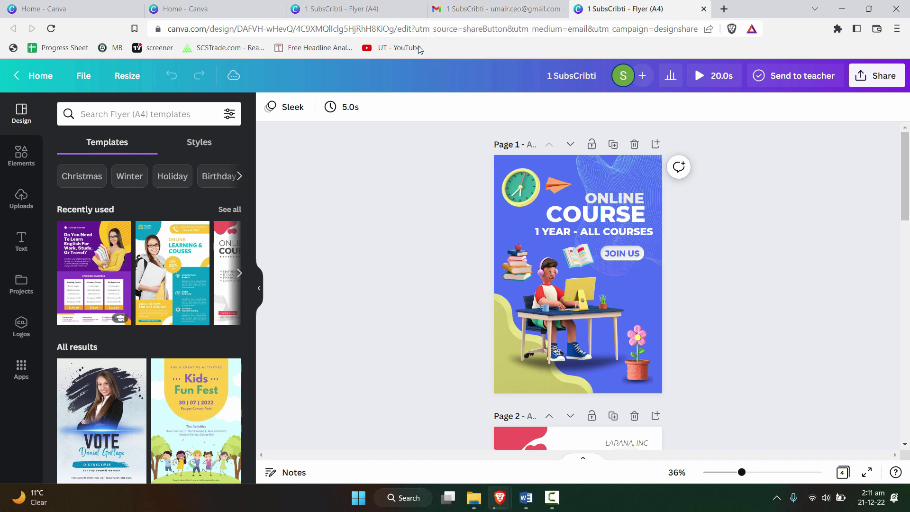
Step: Set the flyer's link access to Anyone with the link (can edit) and copy the link
click(414, 12)
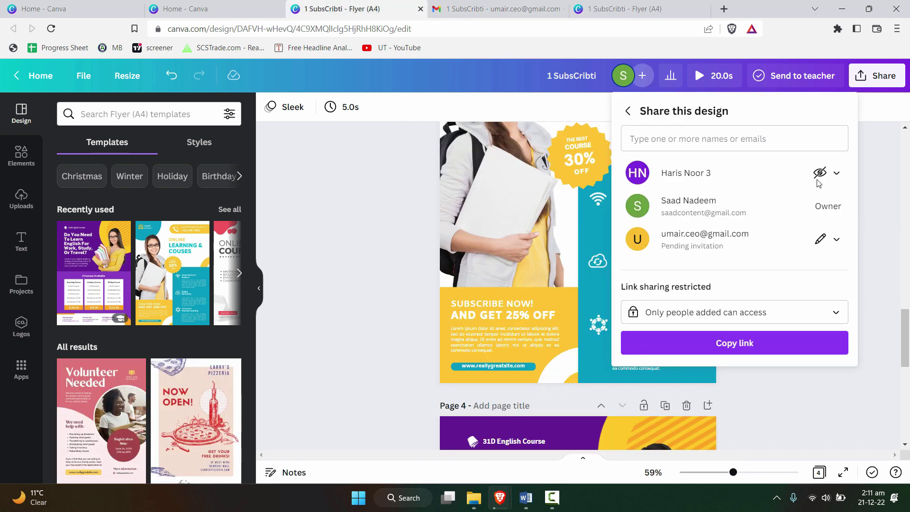
click(892, 145)
click(877, 76)
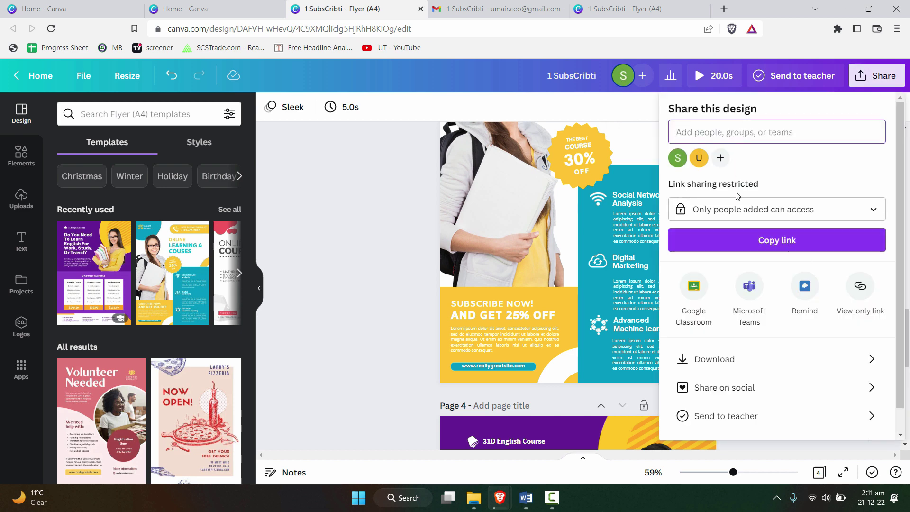
click(778, 210)
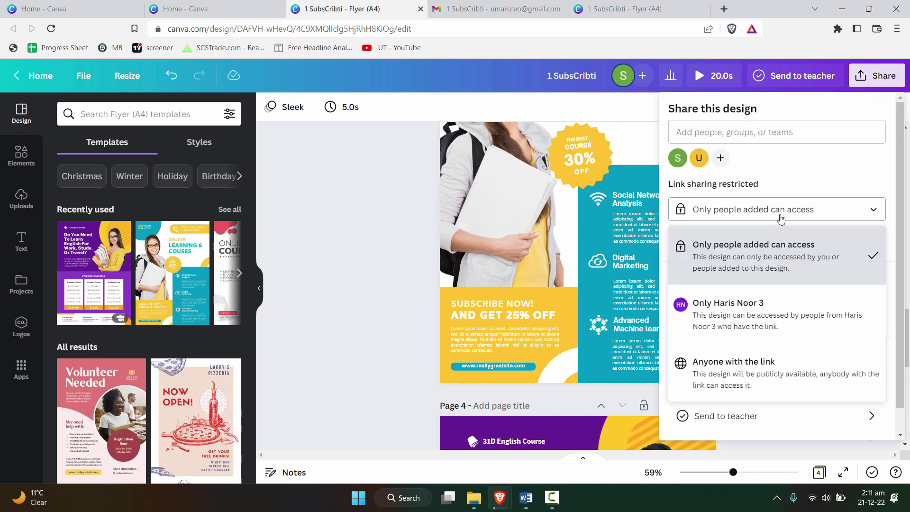
click(786, 266)
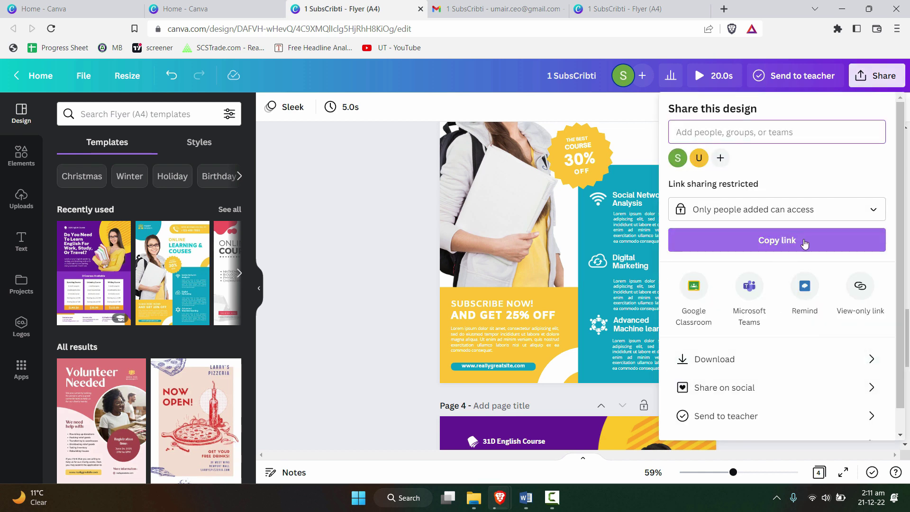
click(758, 210)
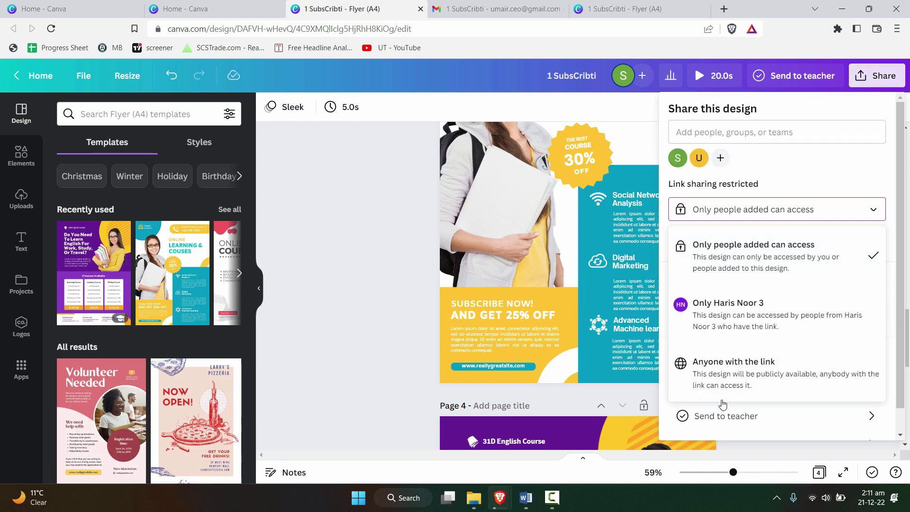
click(725, 374)
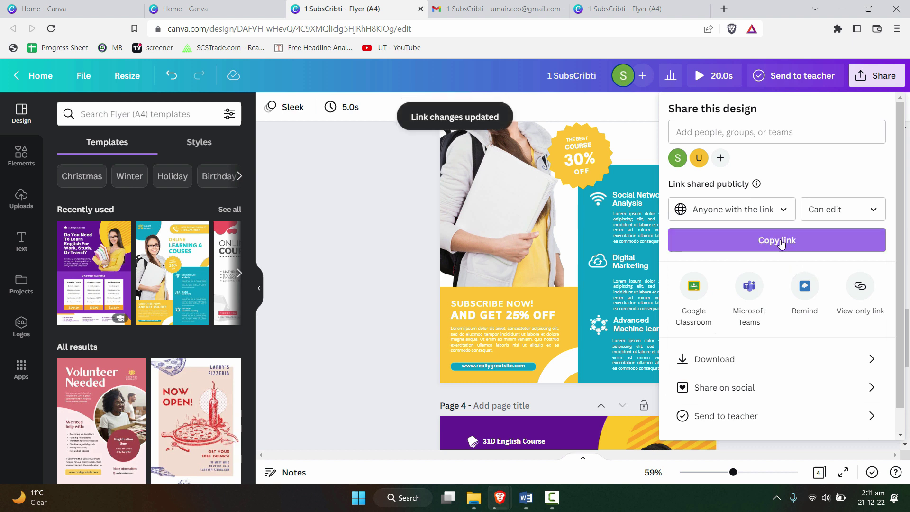
click(783, 242)
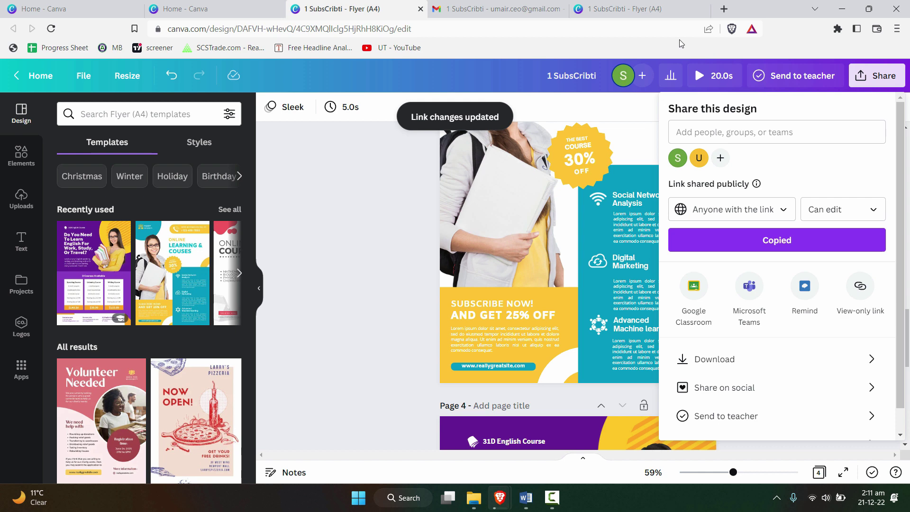
Step: Load the copied edit link in a new Brave private window and accept the edit invitation
click(896, 29)
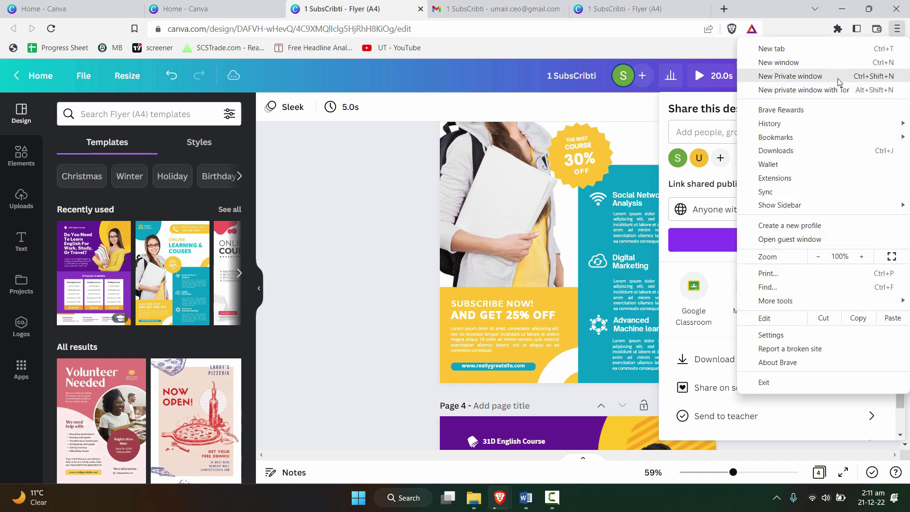
click(838, 75)
key(ctrl+v)
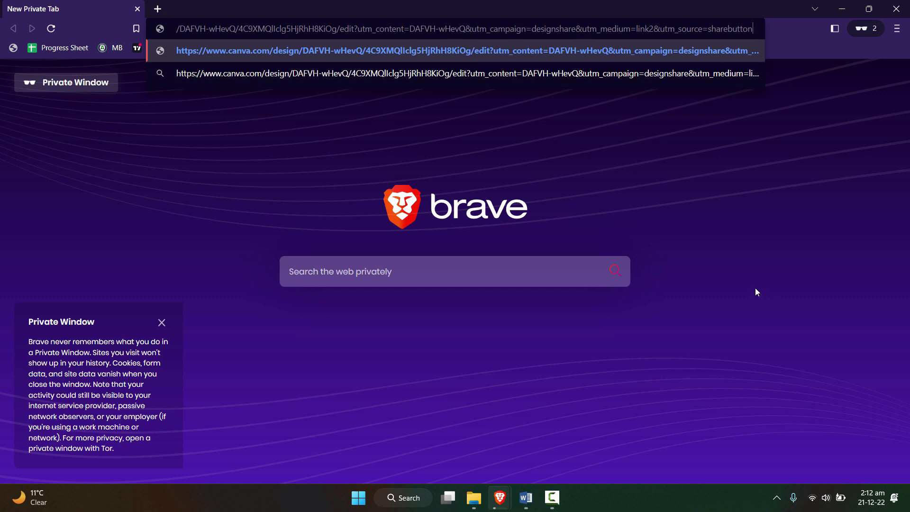
key(Return)
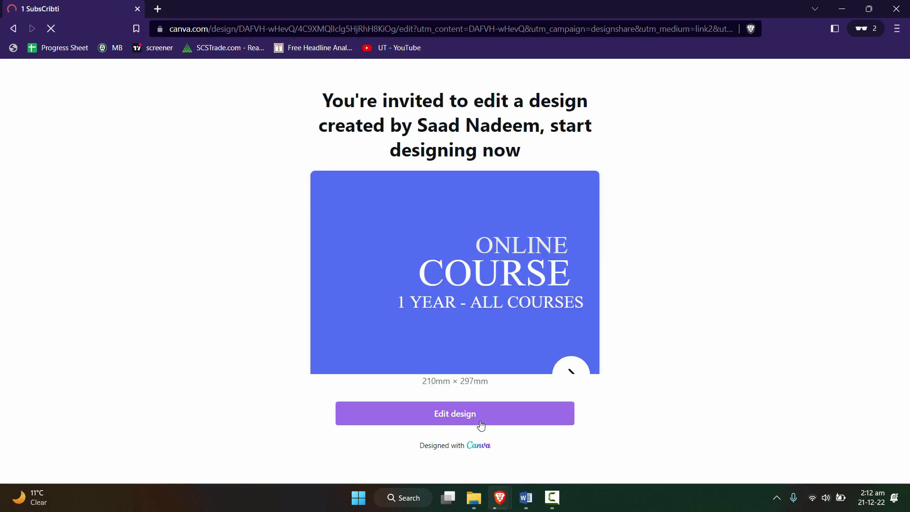
click(478, 418)
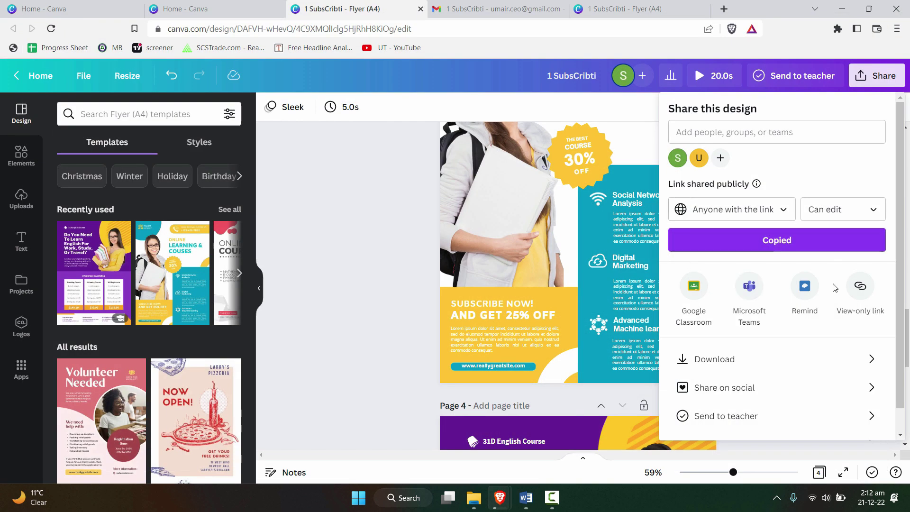
Step: Check the Share on social options, then reopen Share and show all publishing options
scroll(879, 253, down, 1)
scroll(879, 254, down, 1)
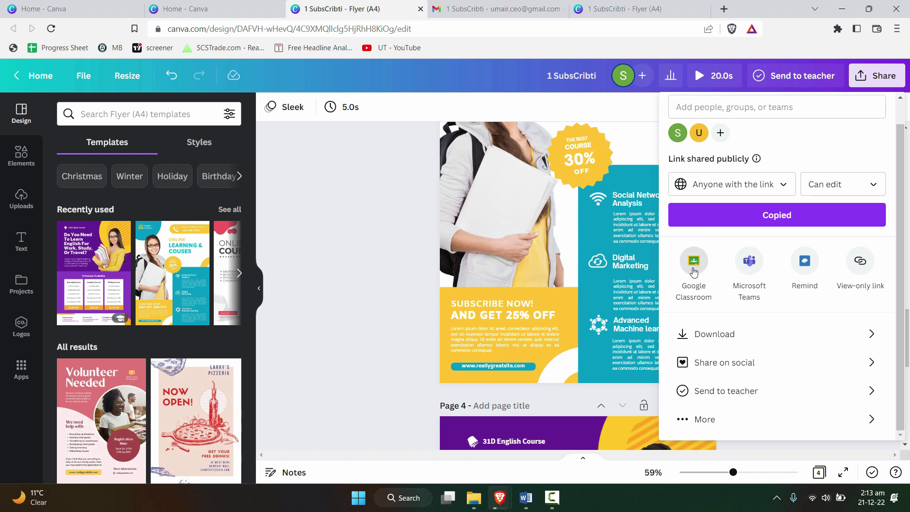
click(864, 373)
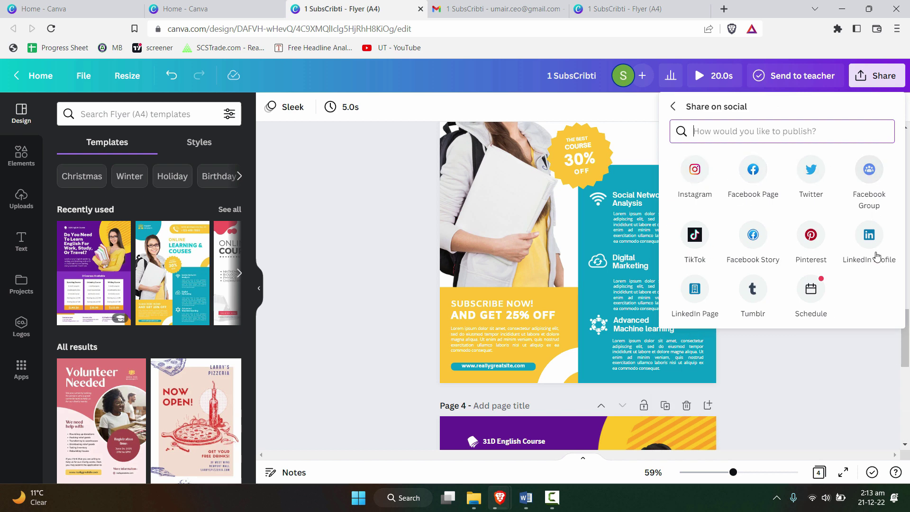
click(896, 375)
click(883, 73)
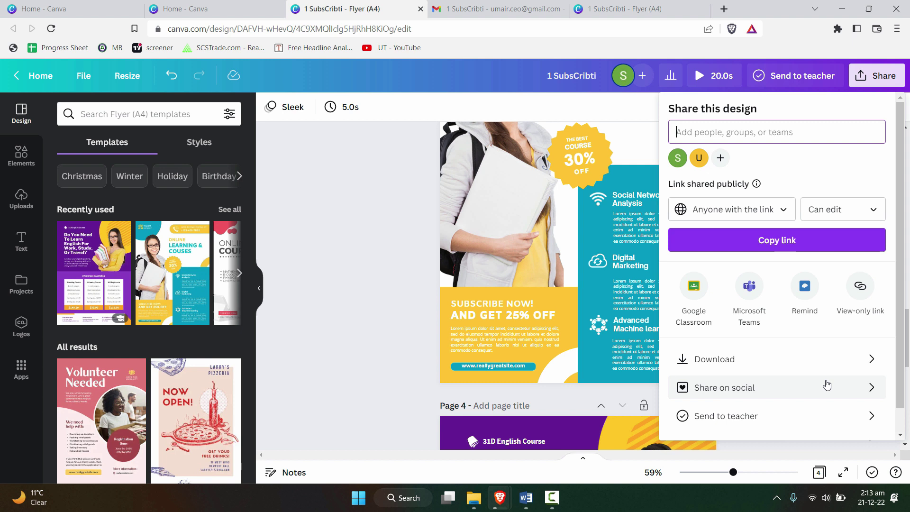
scroll(837, 390, down, 1)
click(879, 431)
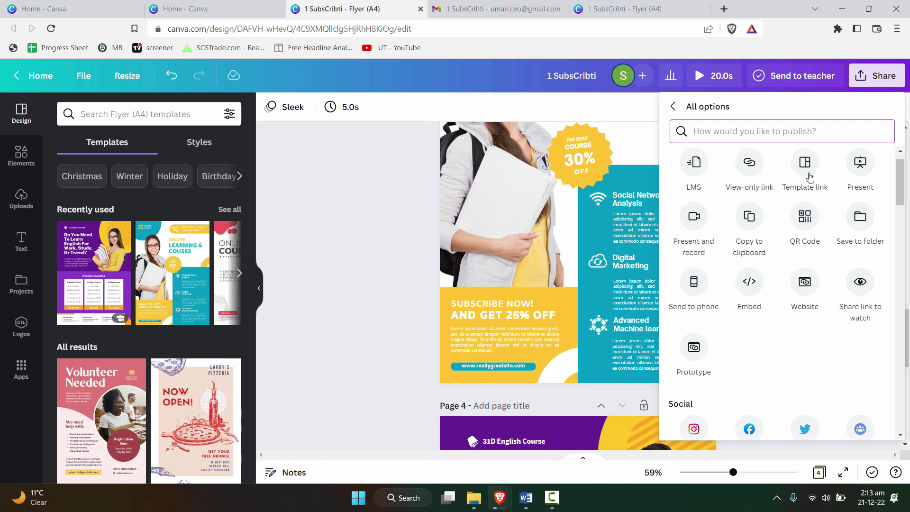
Step: Reopen the Share panel and show the All options grid with Template link, QR Code and Embed
click(369, 229)
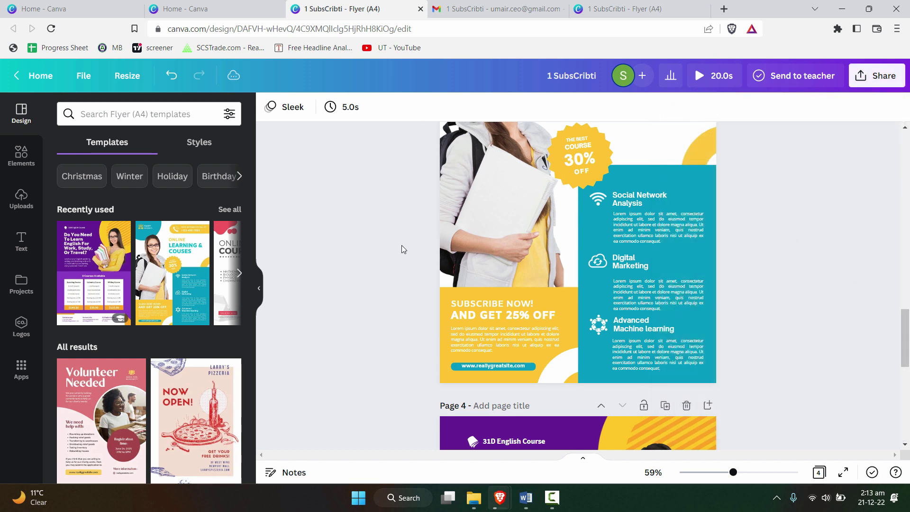
click(869, 81)
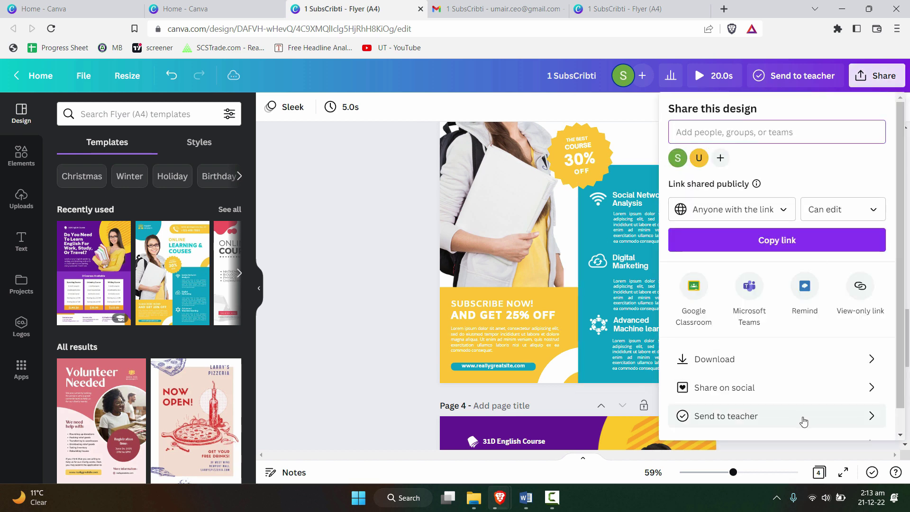
scroll(805, 421, down, 1)
click(832, 422)
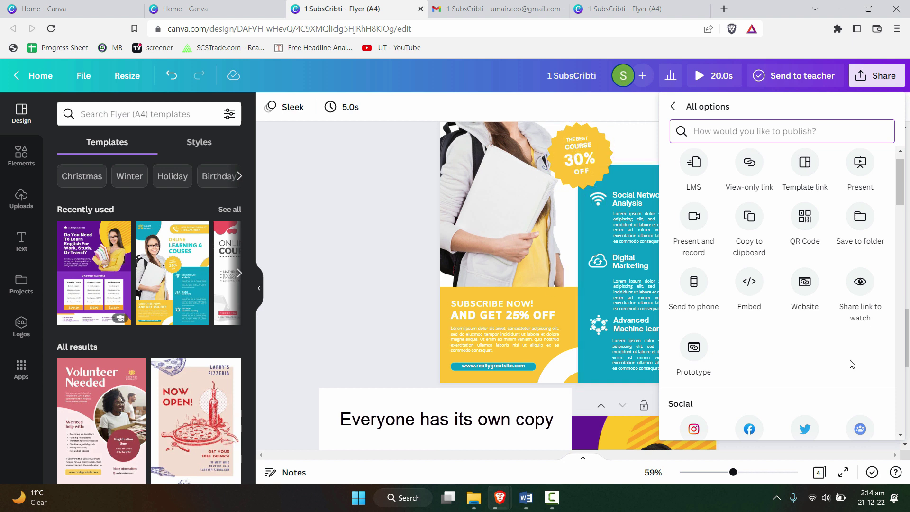
Step: Copy the flyer's template link and load it in a new Brave private window
click(806, 163)
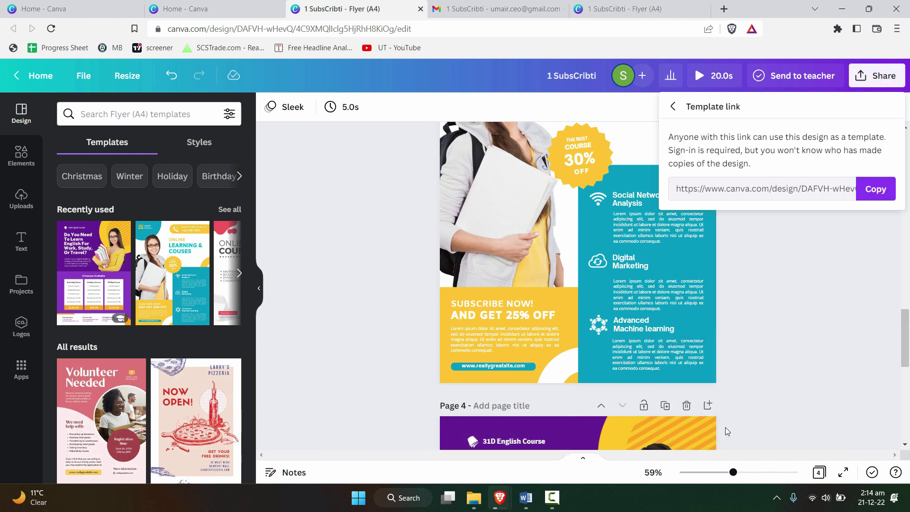
click(876, 188)
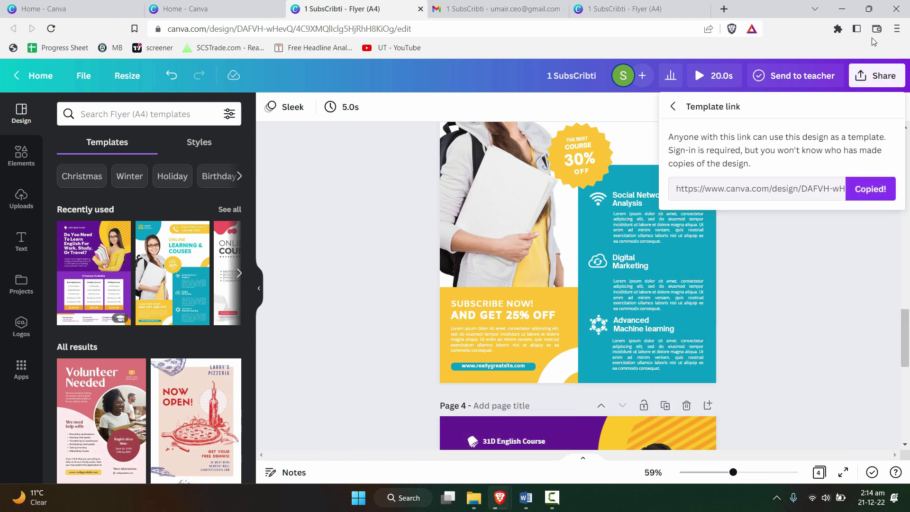
click(899, 29)
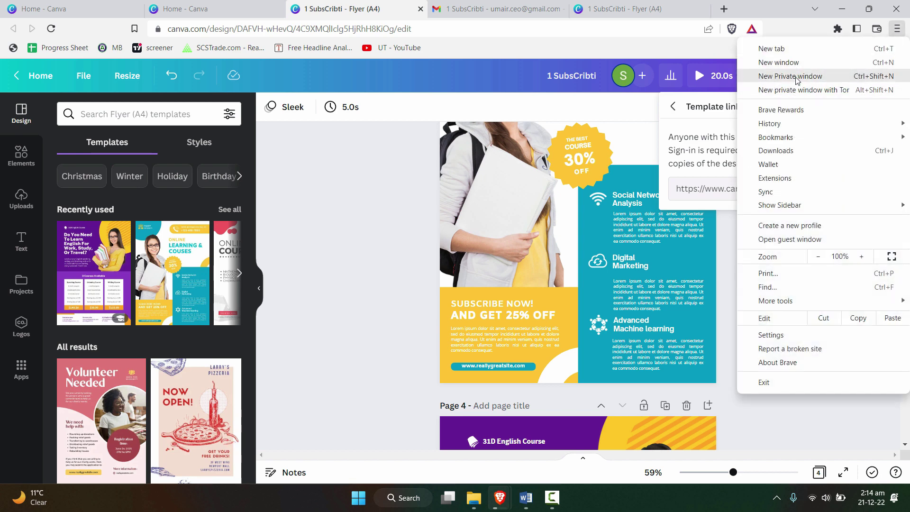
click(879, 80)
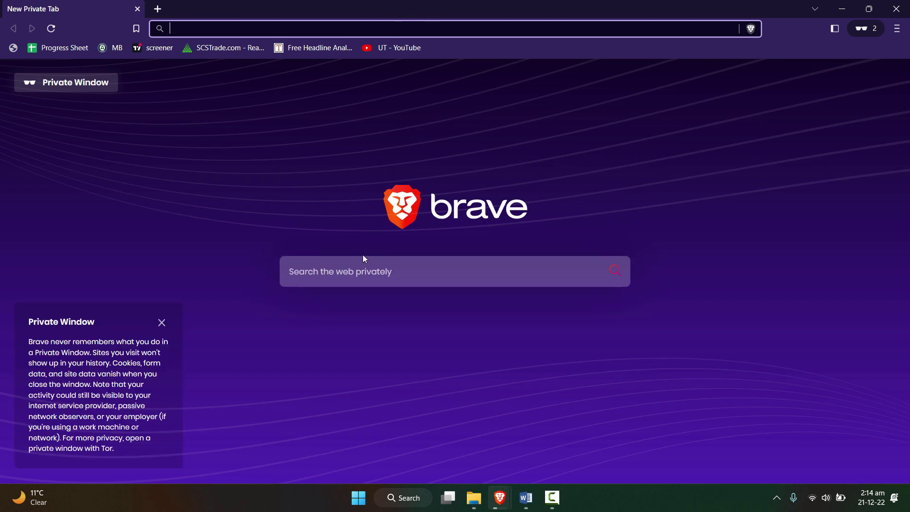
key(ctrl+v)
key(Return)
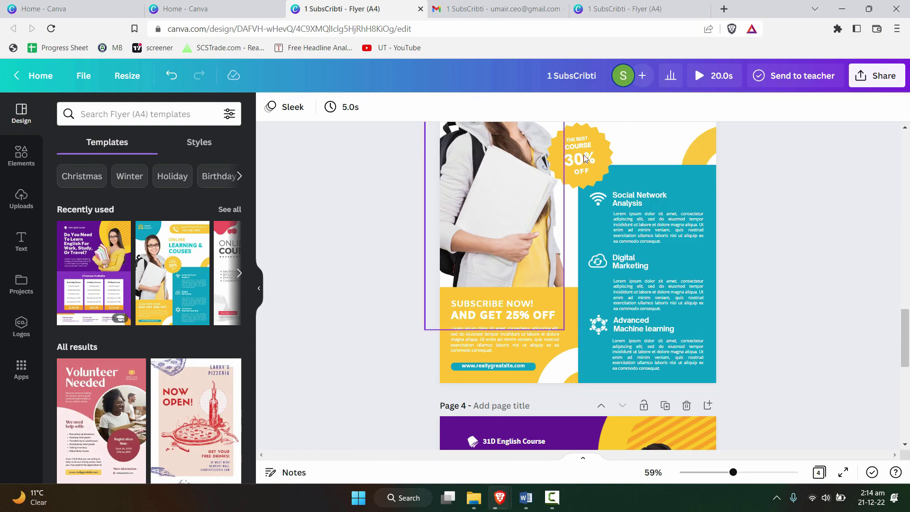
click(881, 76)
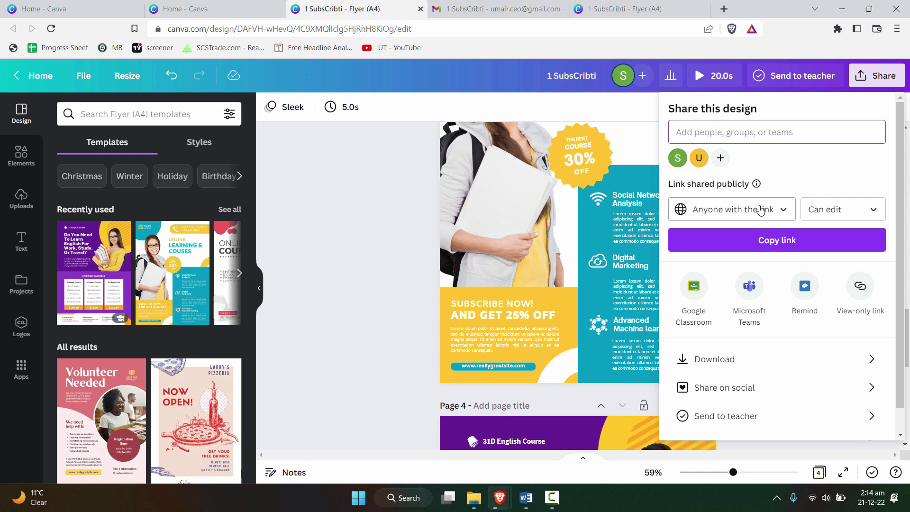
click(406, 197)
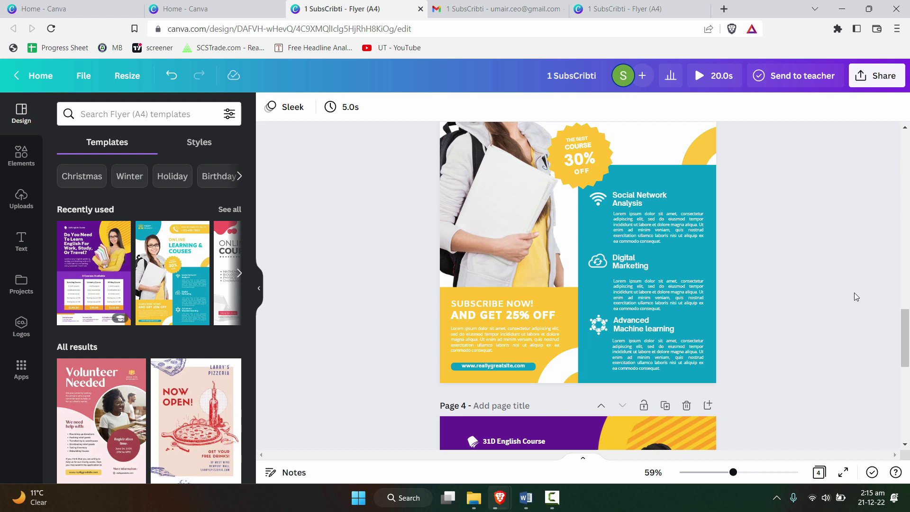
click(869, 78)
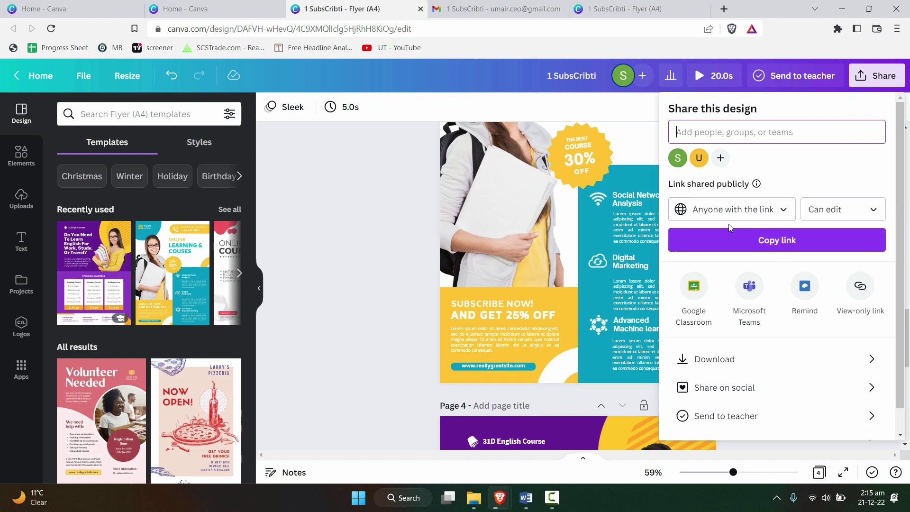
click(863, 410)
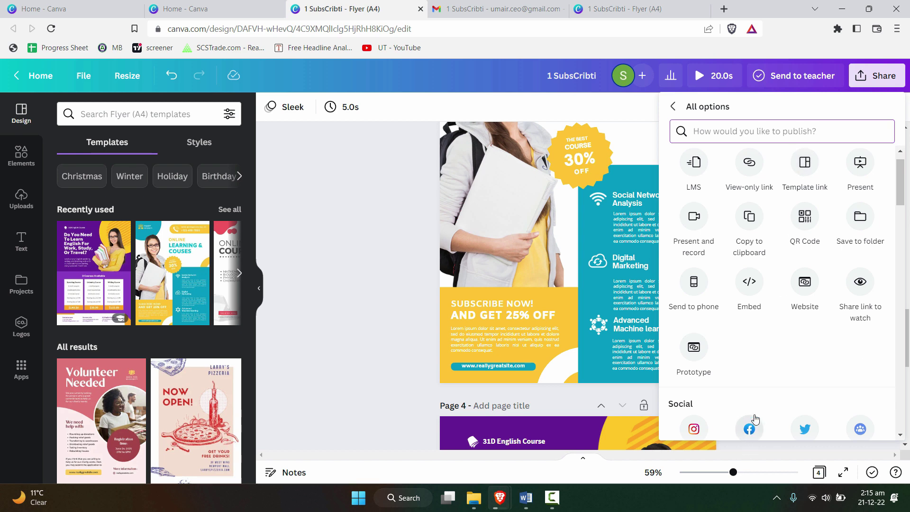
click(379, 247)
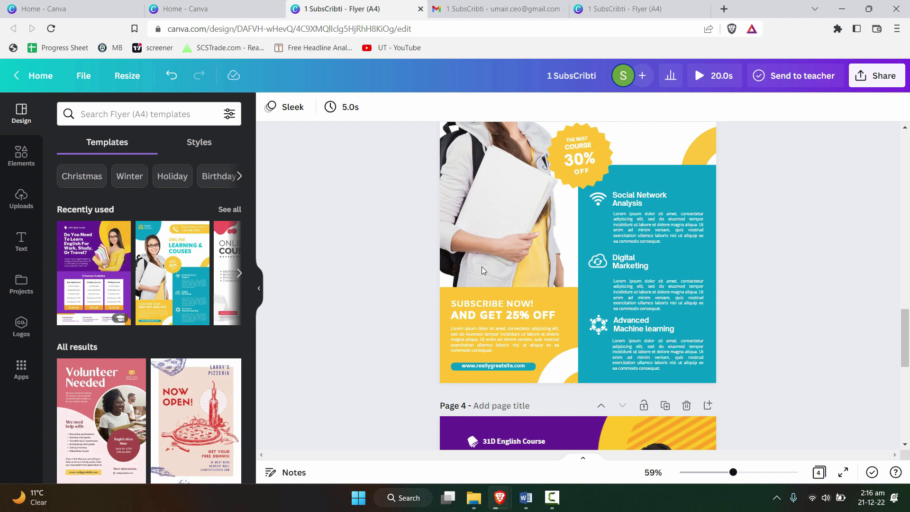
scroll(875, 234, down, 5)
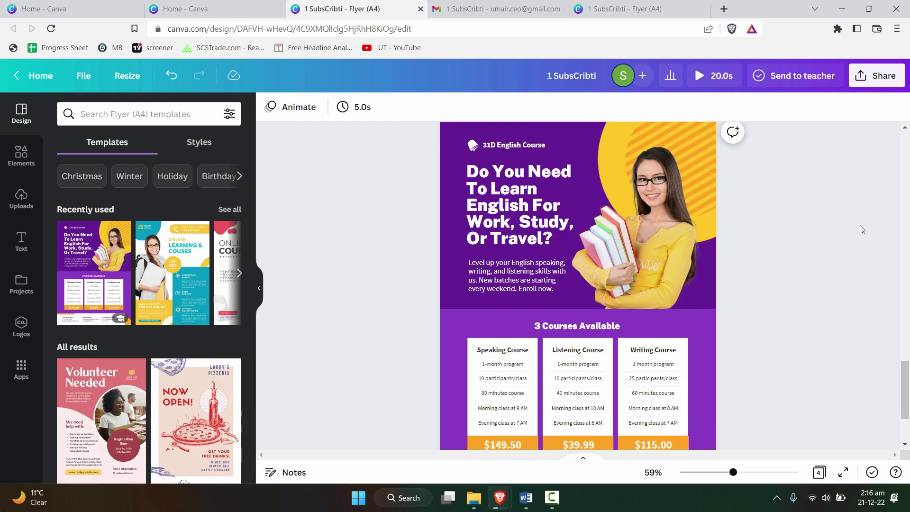
scroll(864, 222, up, 5)
scroll(859, 207, up, 8)
scroll(855, 200, down, 5)
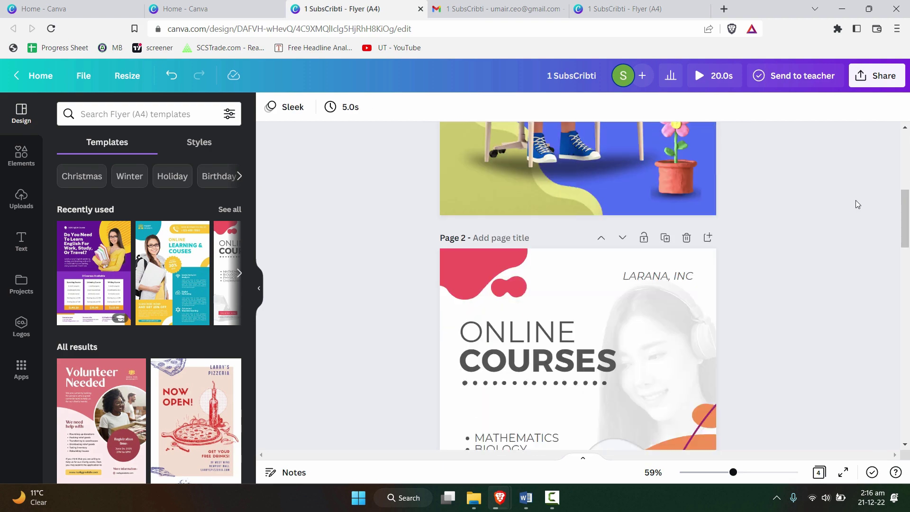
scroll(859, 218, down, 10)
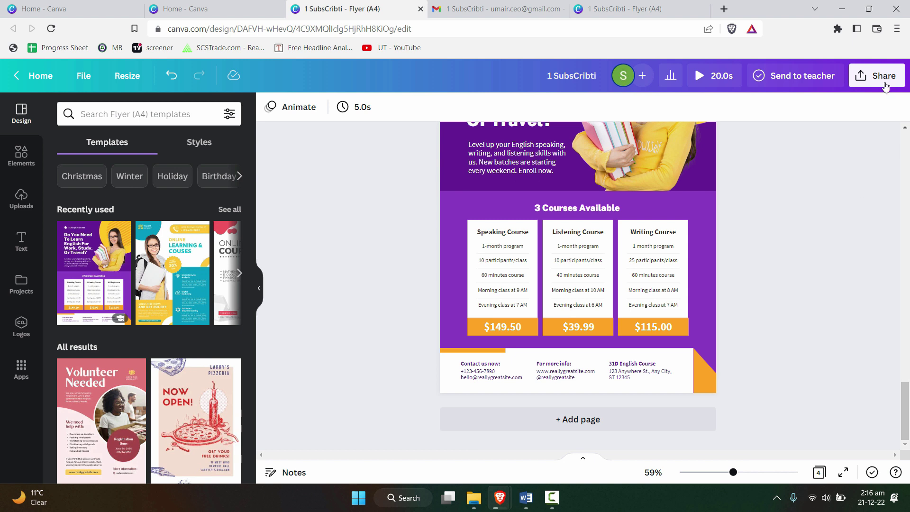